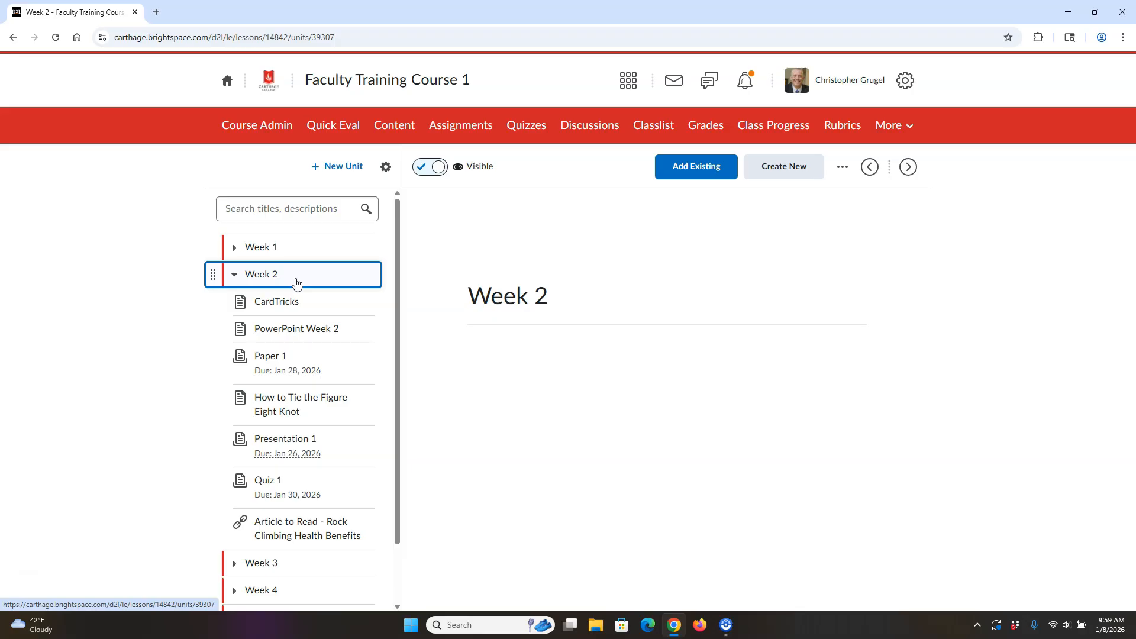
# Step: Create a visible lesson titled "Assignments" inside Week 2 and save it
pyautogui.click(782, 173)
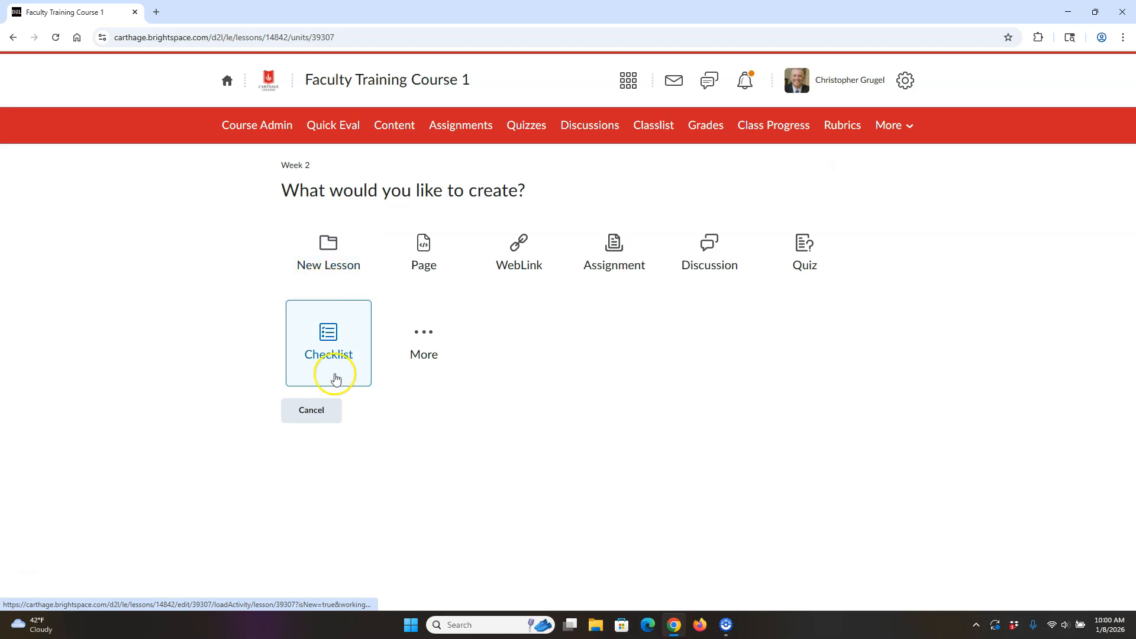
pyautogui.click(338, 251)
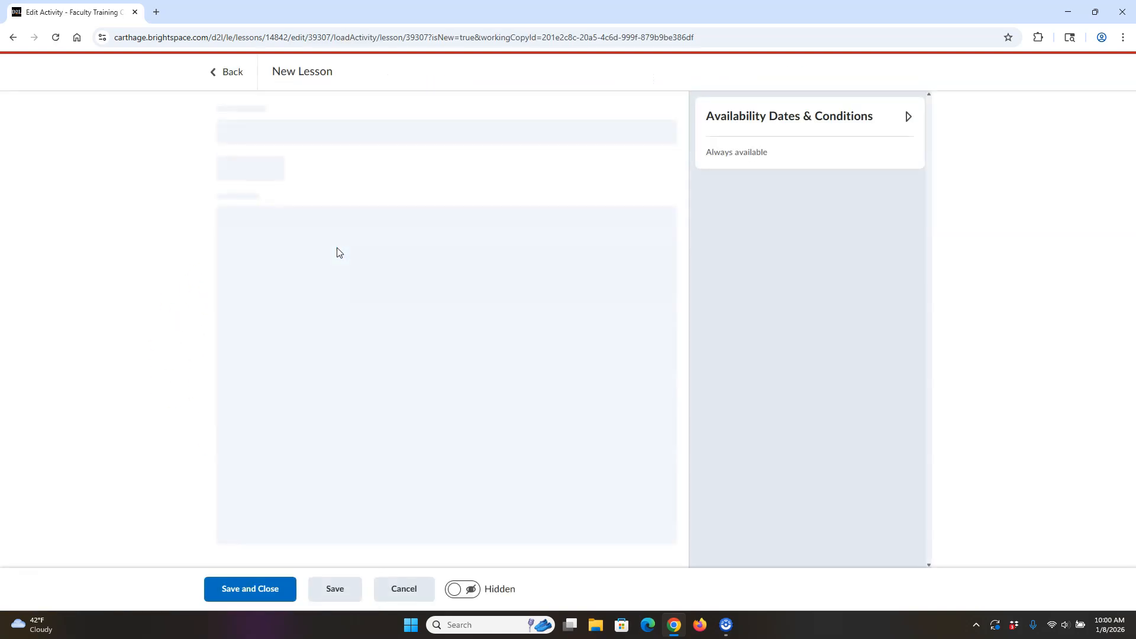
pyautogui.moveTo(289, 131); pyautogui.dragTo(168, 138)
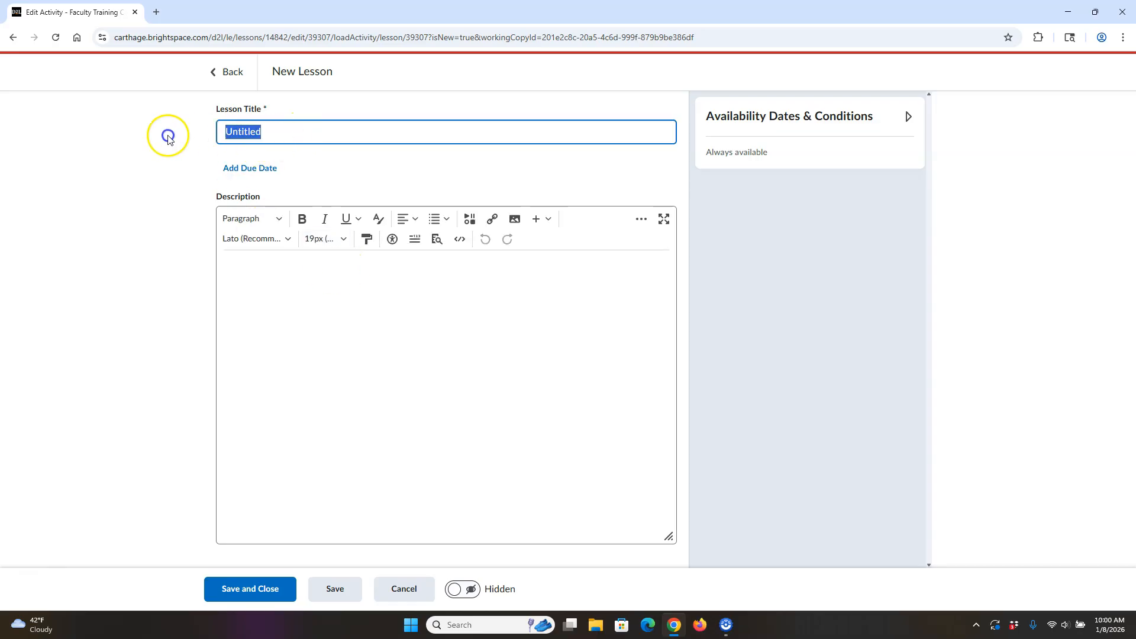
pyautogui.write('Assig')
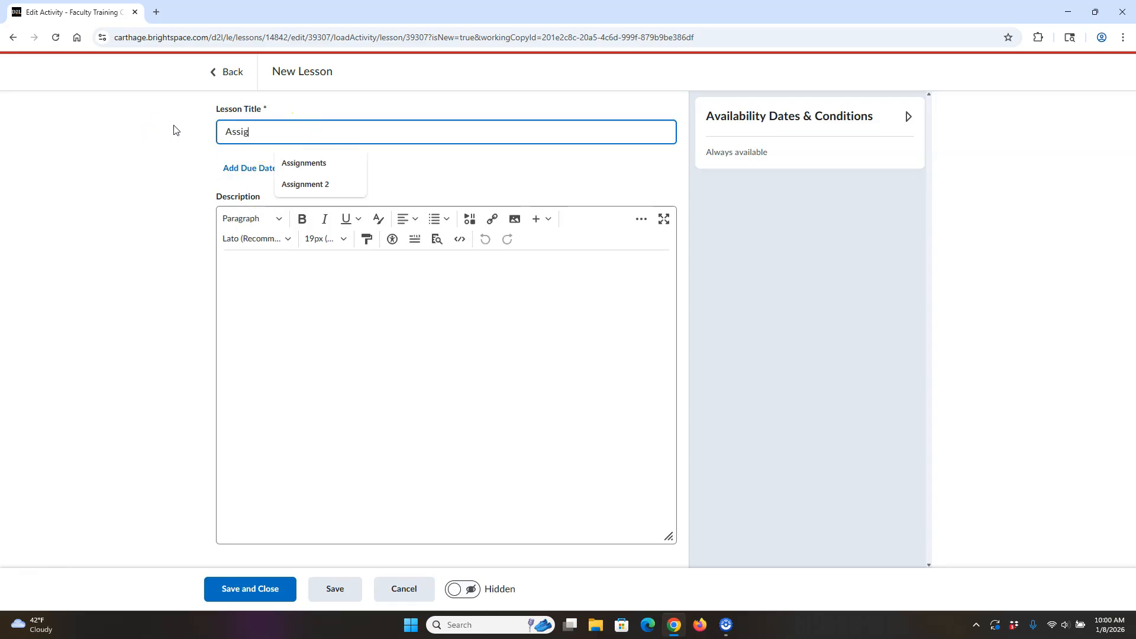
pyautogui.write('nments')
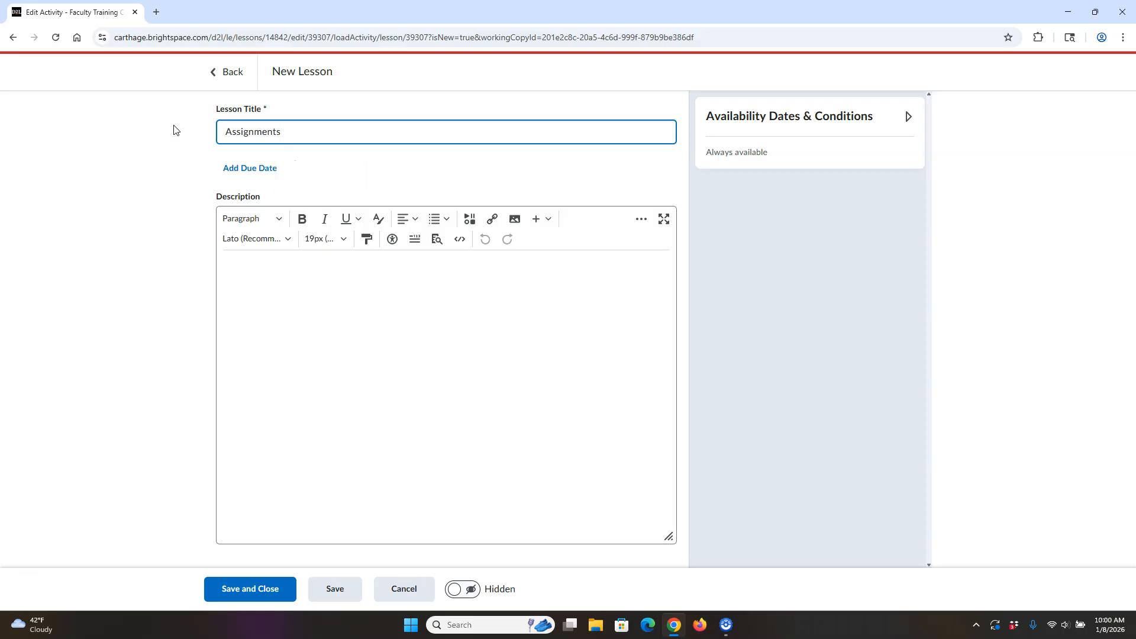
pyautogui.click(460, 596)
pyautogui.click(254, 591)
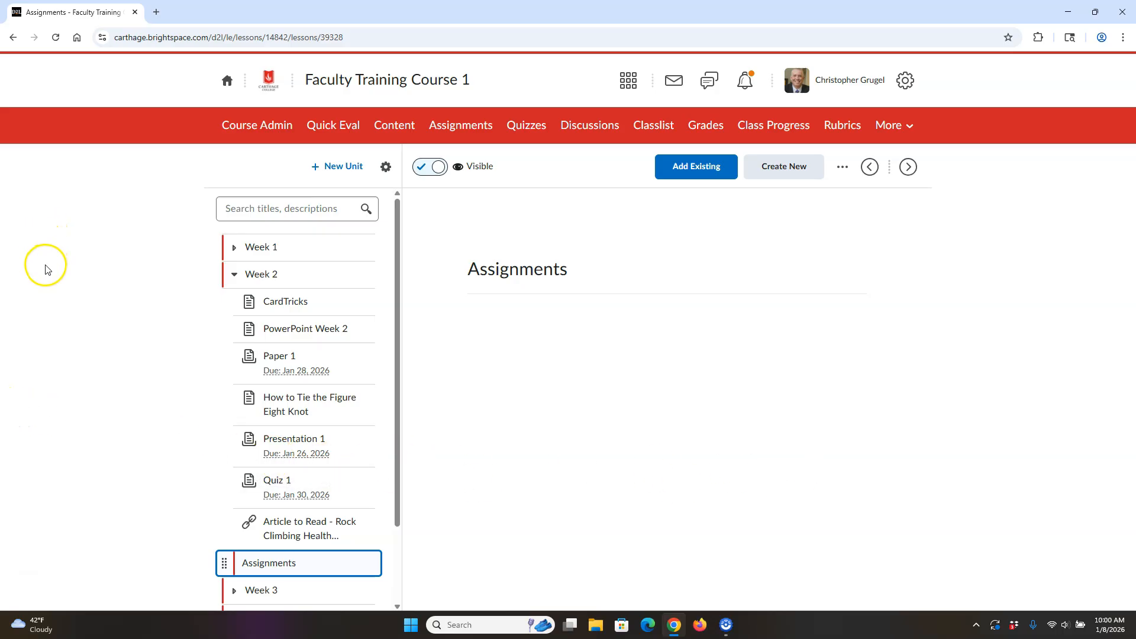
# Step: Reorder Week 2 so Paper 1, Quiz 1 and Presentation 1 sit in that order directly below the Assignments lesson
pyautogui.moveTo(396, 323); pyautogui.dragTo(401, 390)
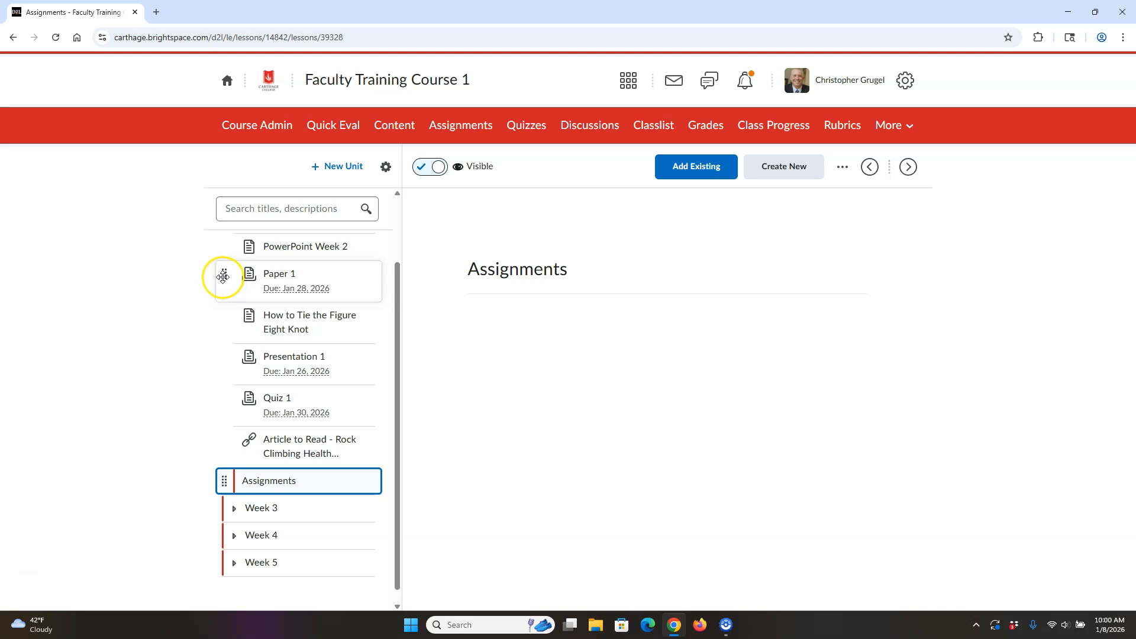
pyautogui.moveTo(224, 276); pyautogui.dragTo(246, 483)
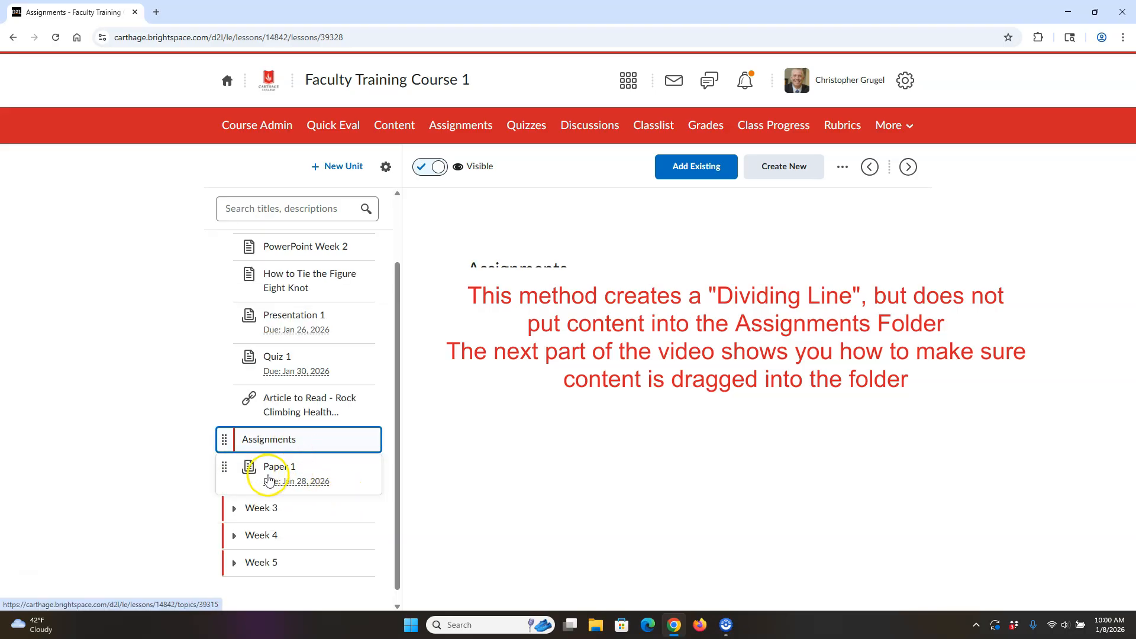
pyautogui.moveTo(224, 357); pyautogui.dragTo(240, 481)
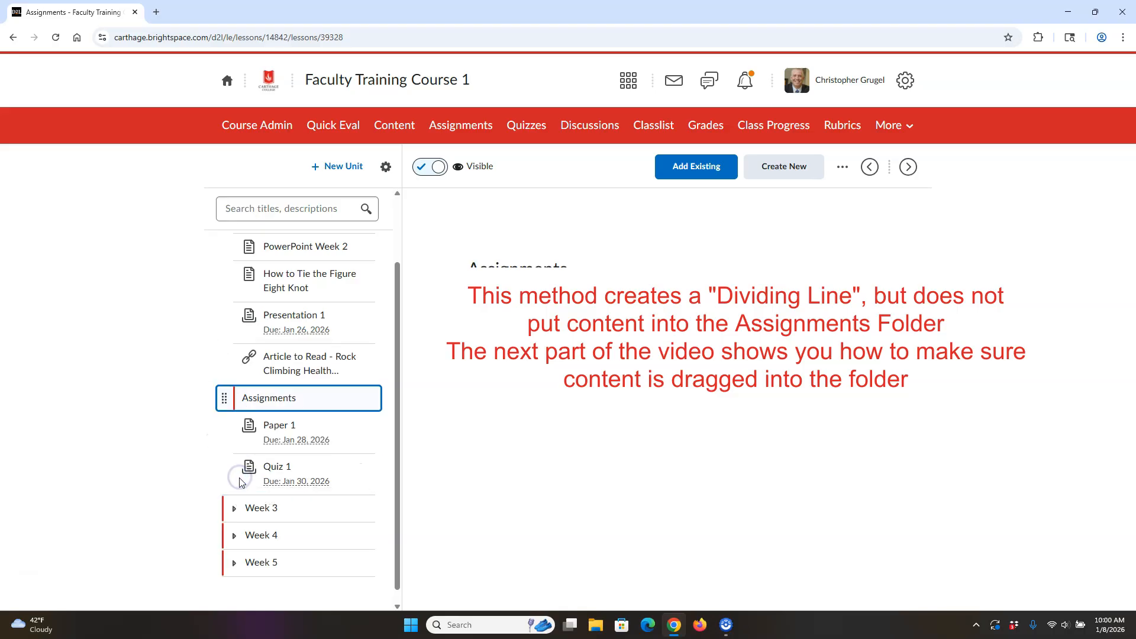
pyautogui.moveTo(223, 317); pyautogui.dragTo(237, 472)
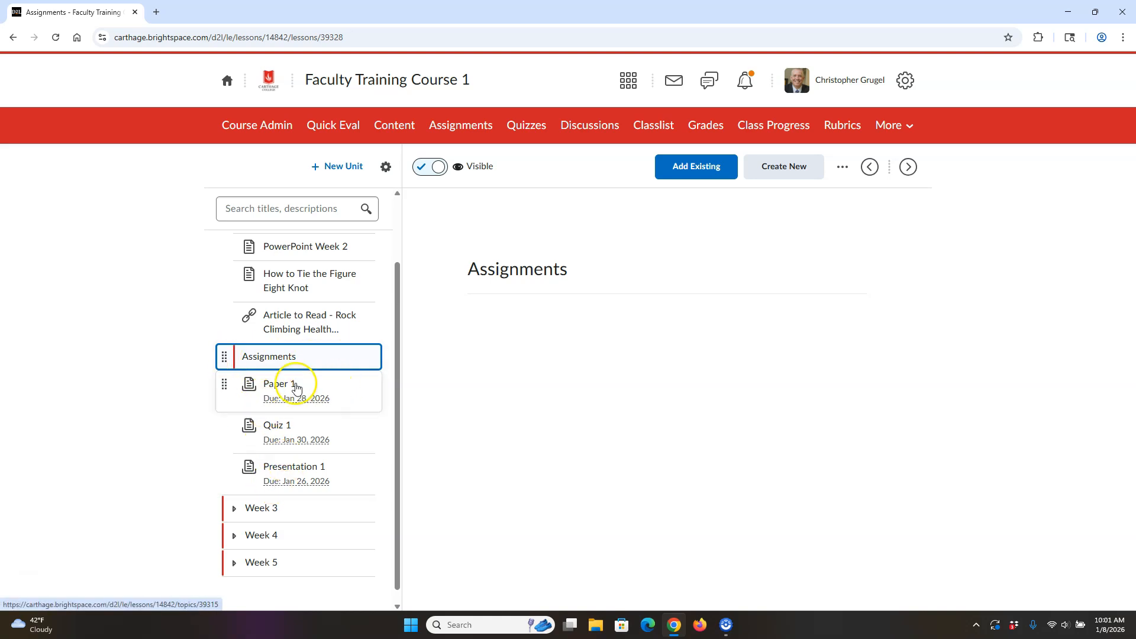
pyautogui.scroll(1, 284, 387)
pyautogui.click(235, 275)
pyautogui.click(235, 275)
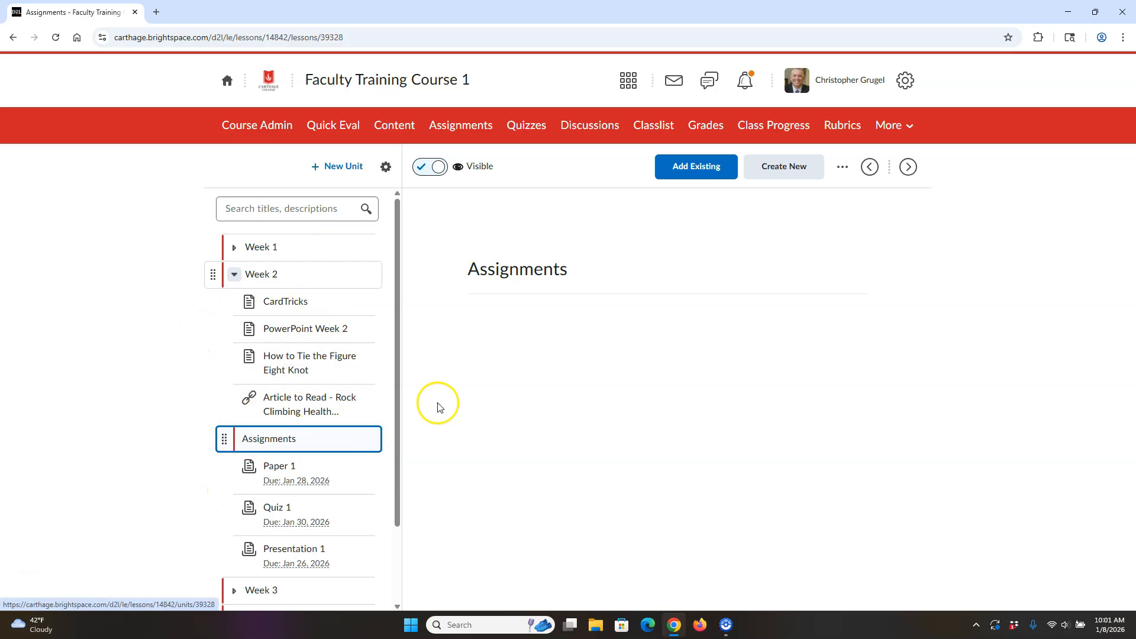
# Step: Nest Paper 1, Quiz 1 and Presentation 1 inside the Assignments lesson
pyautogui.scroll(-1, 384, 461)
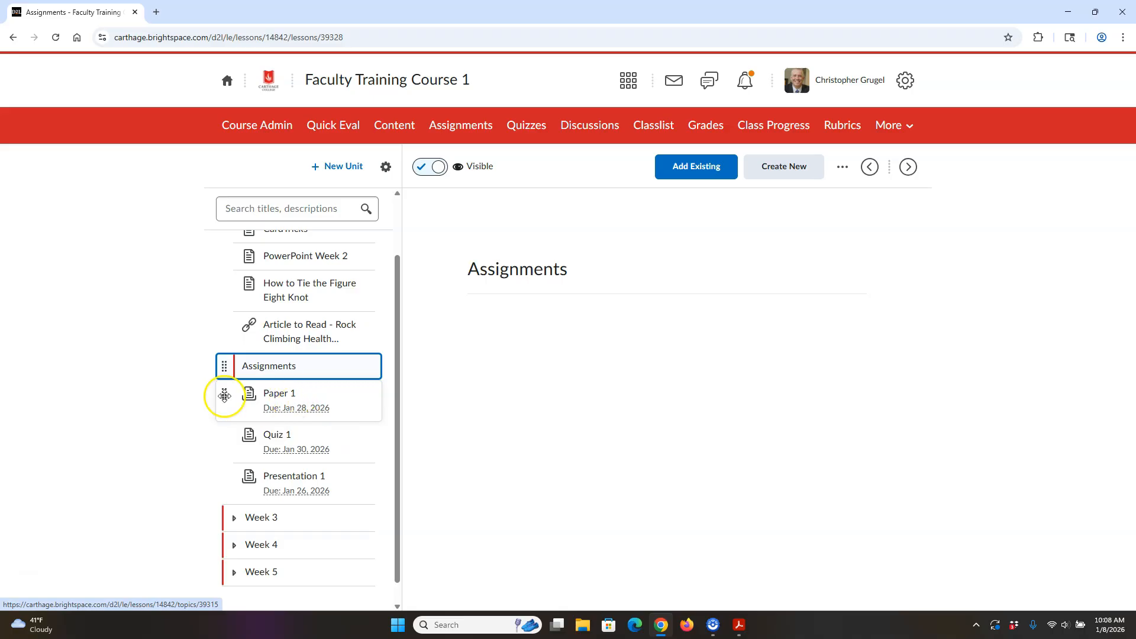
pyautogui.moveTo(224, 396); pyautogui.dragTo(247, 371)
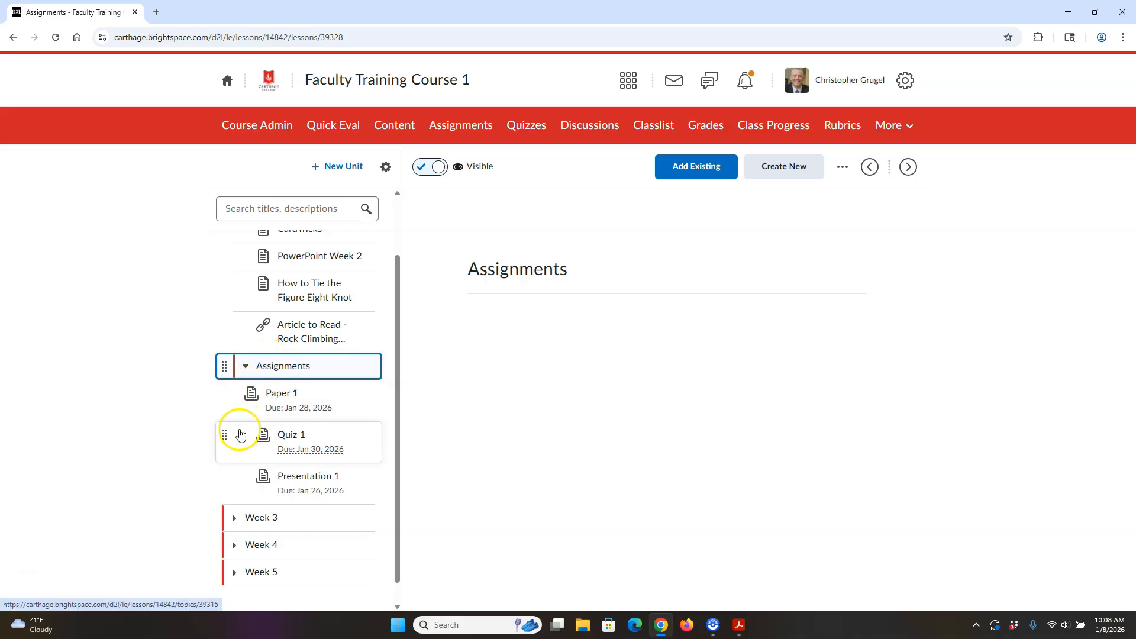
pyautogui.moveTo(222, 436); pyautogui.dragTo(243, 409)
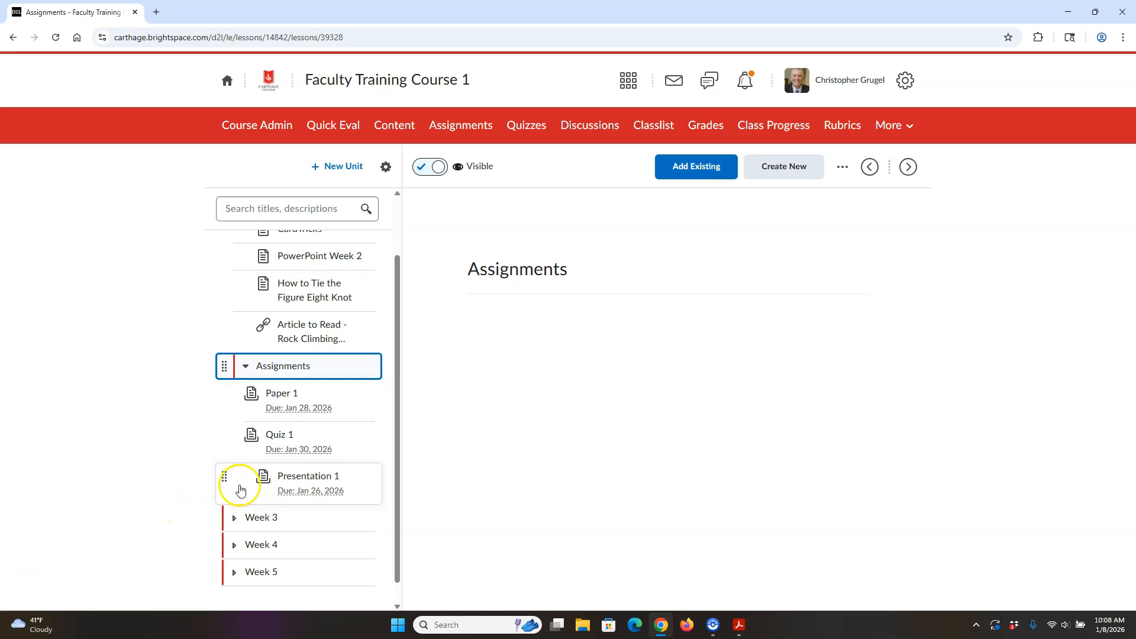
pyautogui.moveTo(221, 474); pyautogui.dragTo(245, 464)
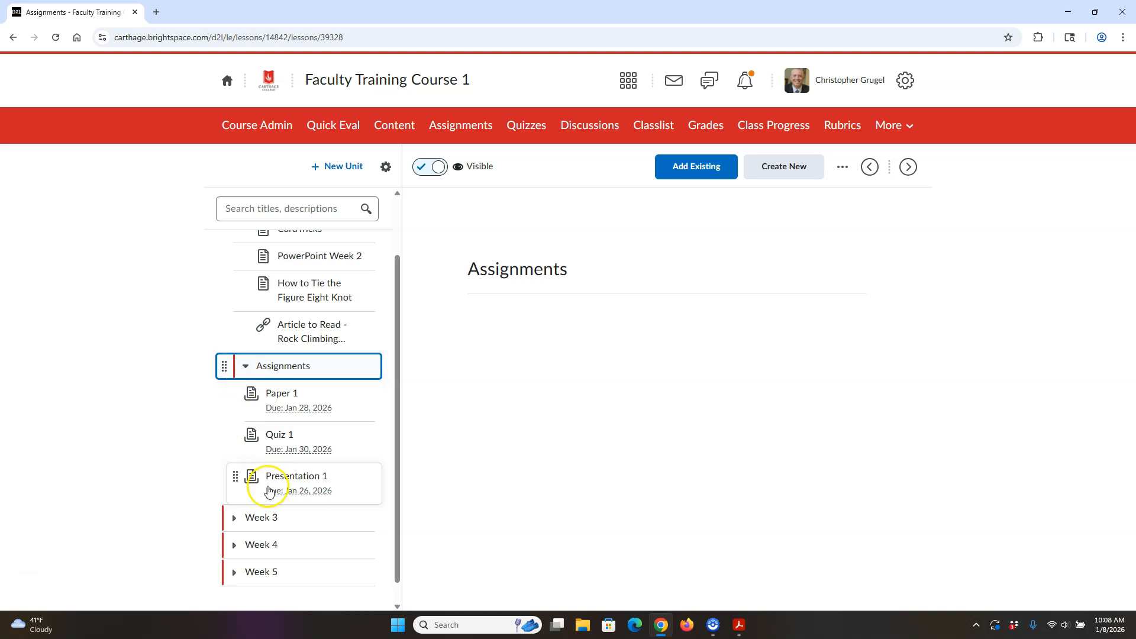
# Step: Collapse and expand Assignments and Week 2 to check the nesting, leaving Week 2 expanded and Assignments collapsed
pyautogui.click(249, 369)
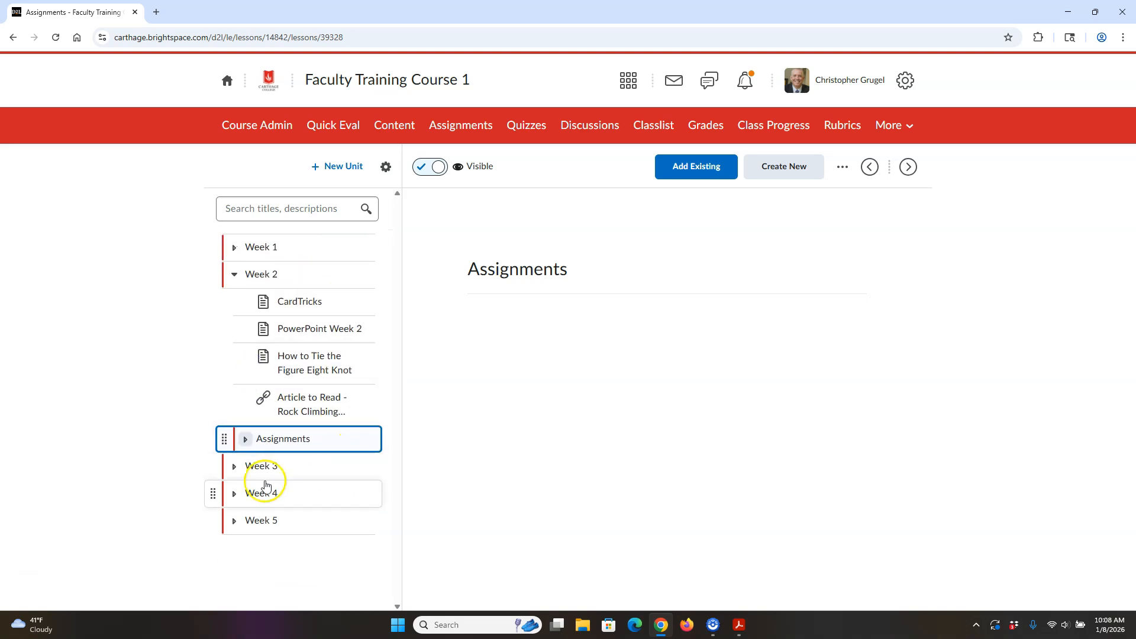
pyautogui.click(246, 441)
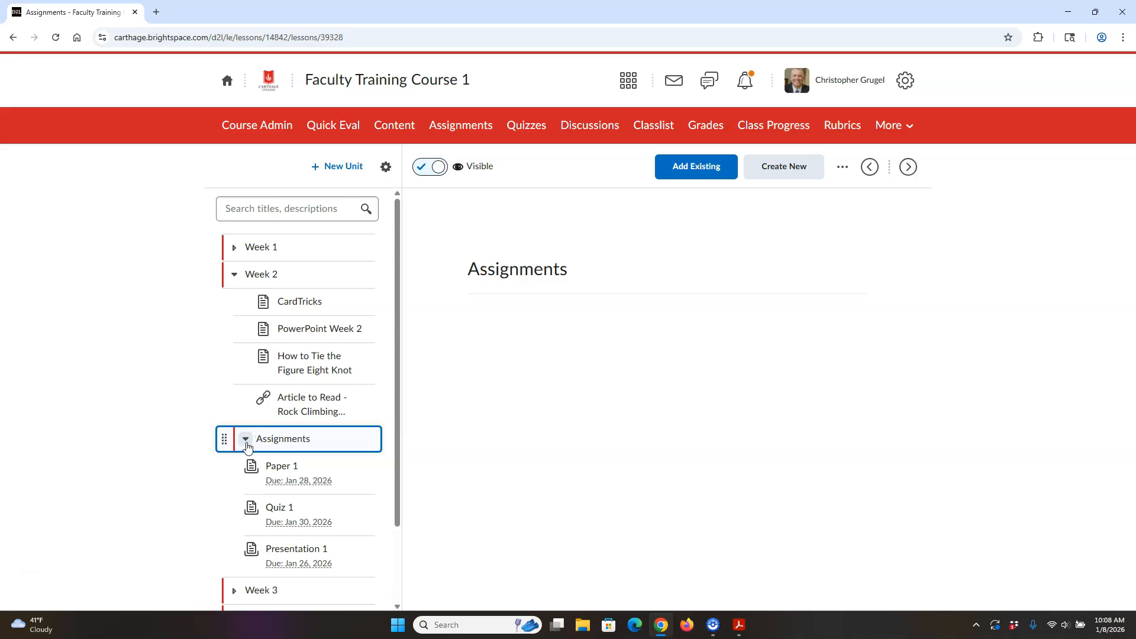
pyautogui.click(236, 275)
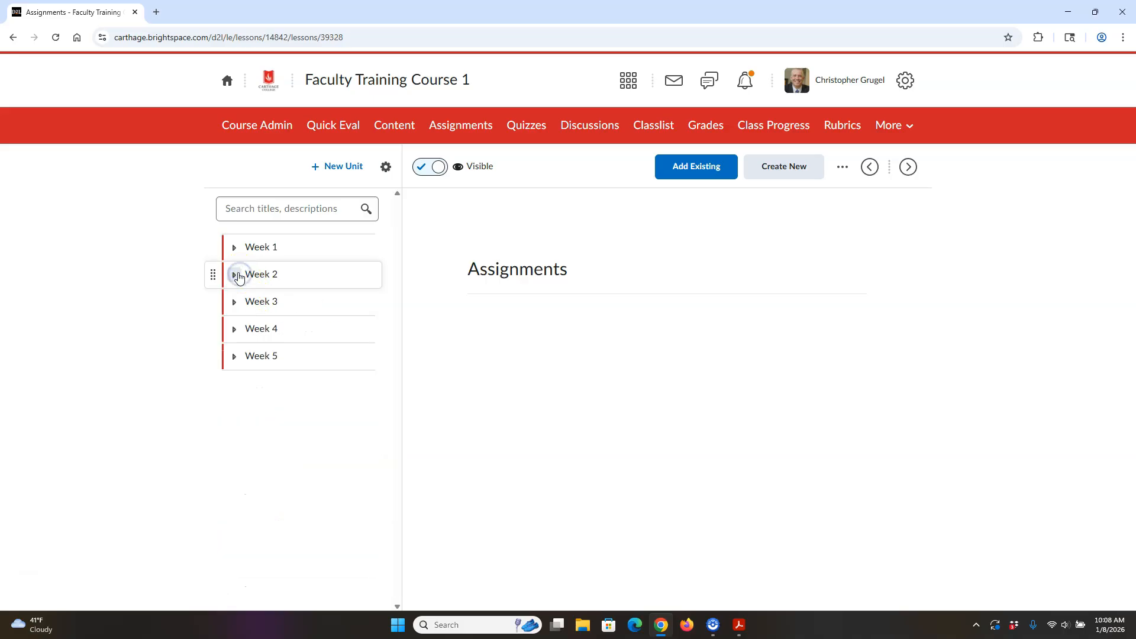
pyautogui.click(239, 276)
pyautogui.click(246, 438)
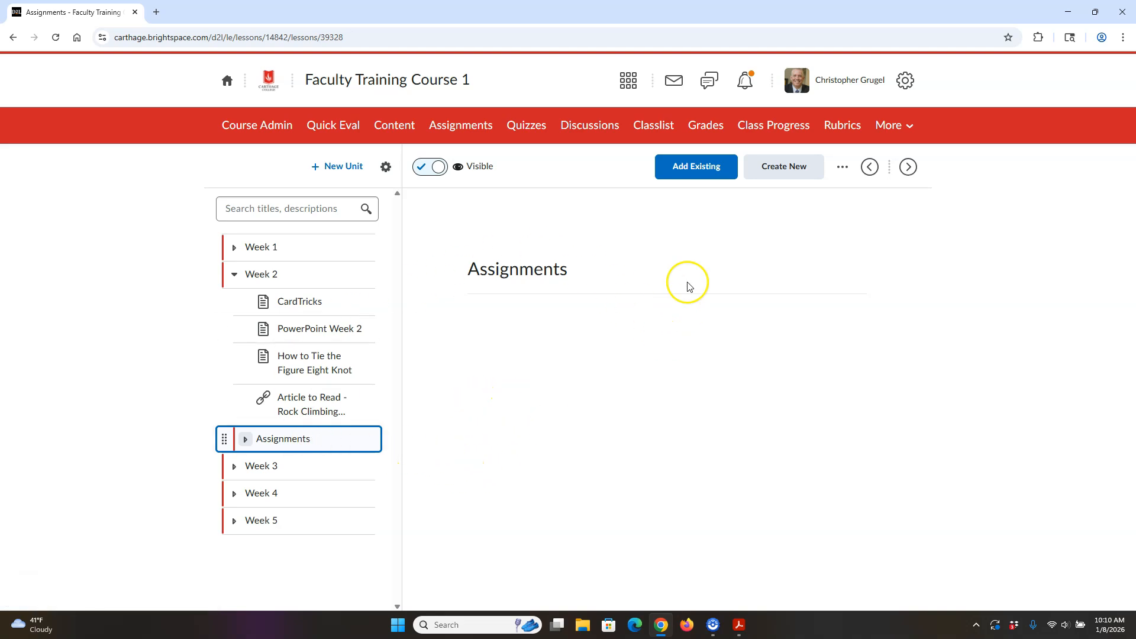
# Step: Create a visible folder titled "Monday" inside the Assignments lesson and save it
pyautogui.click(778, 170)
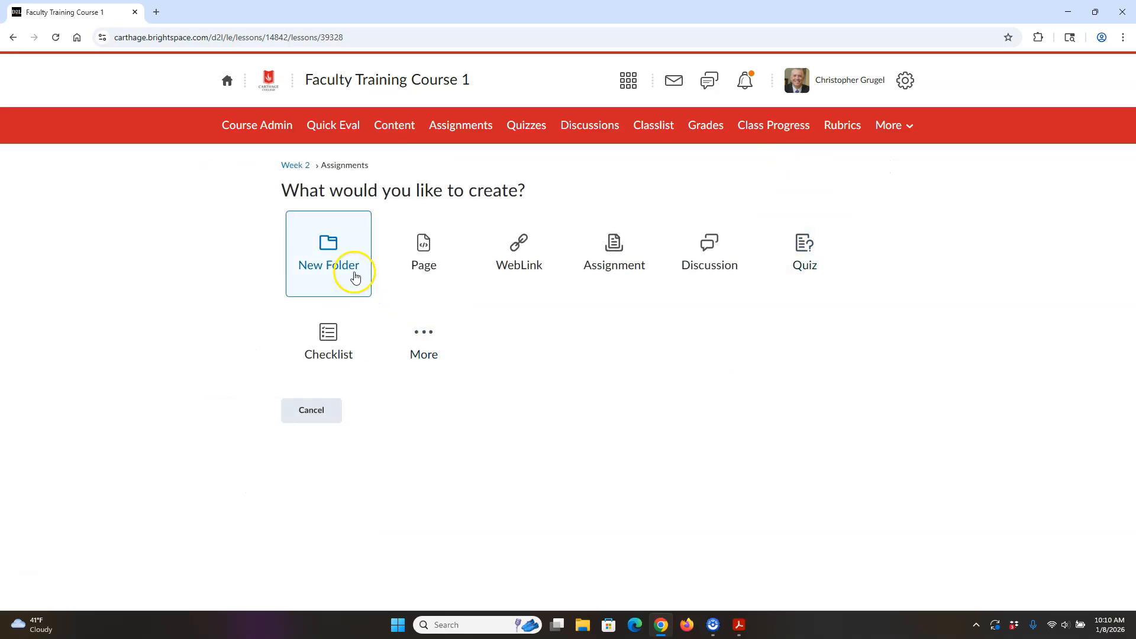
pyautogui.click(332, 255)
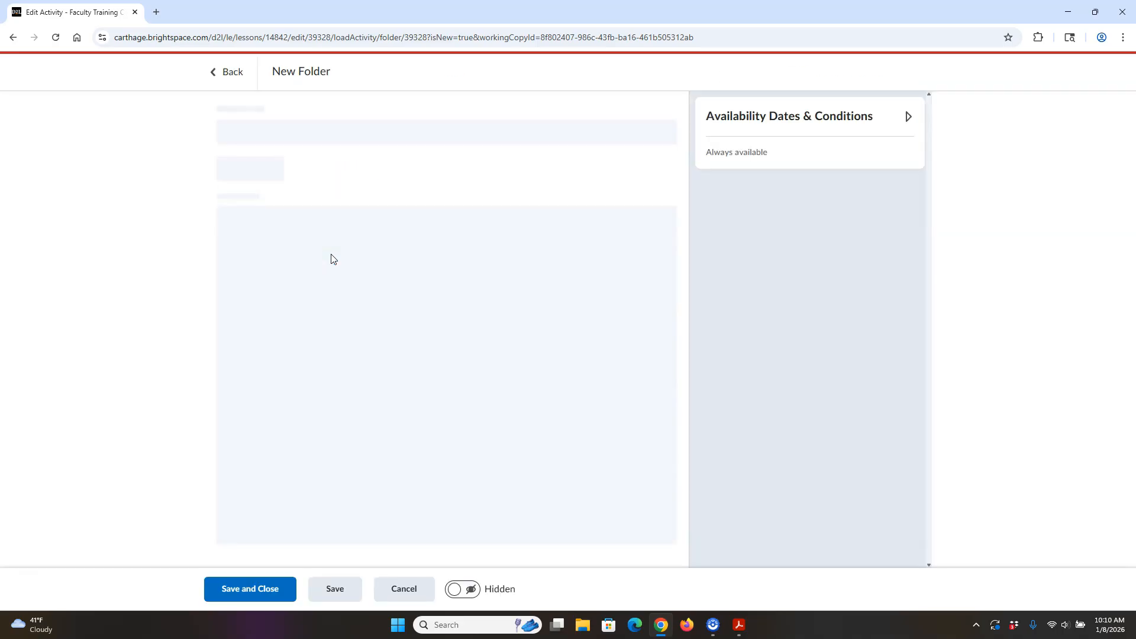
pyautogui.click(291, 131)
pyautogui.moveTo(333, 131); pyautogui.dragTo(123, 137)
pyautogui.write('Monday')
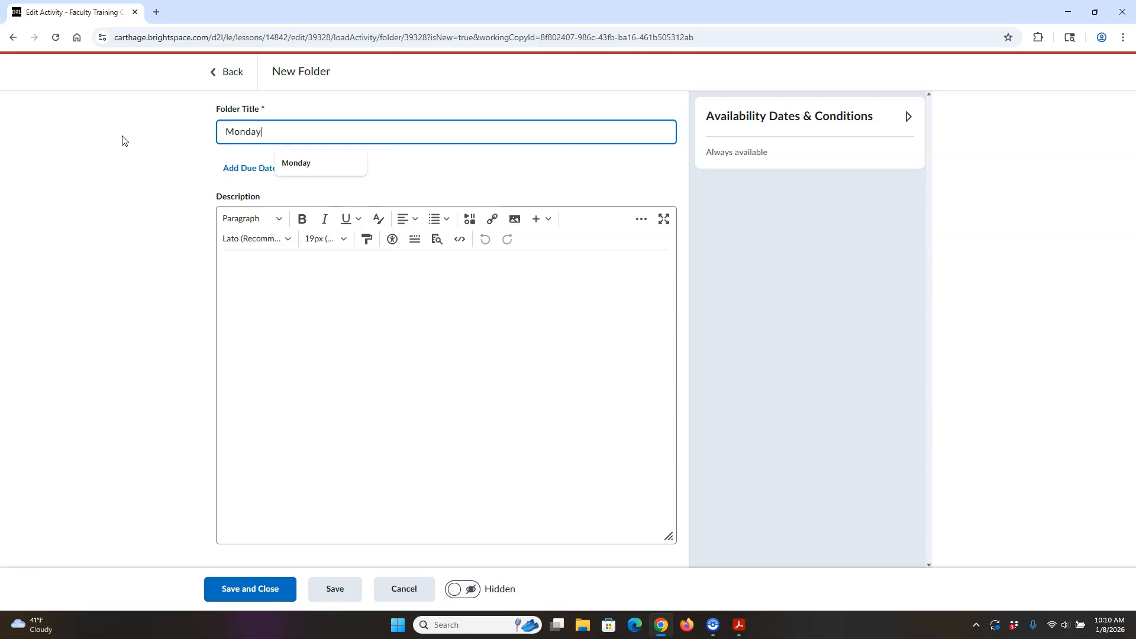
pyautogui.click(455, 588)
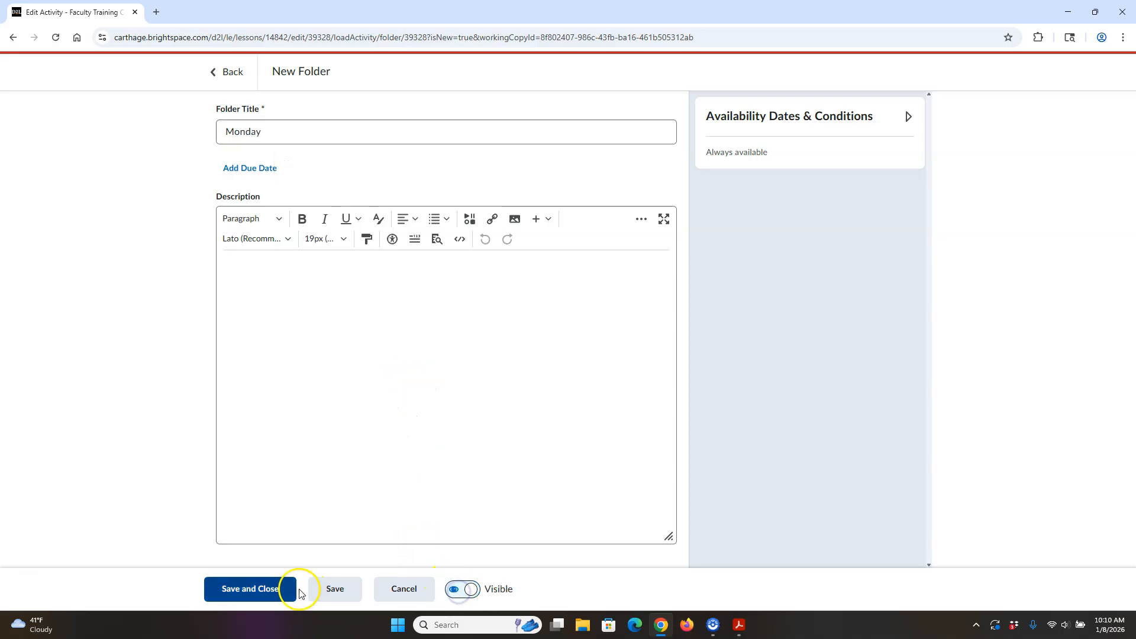
pyautogui.click(250, 586)
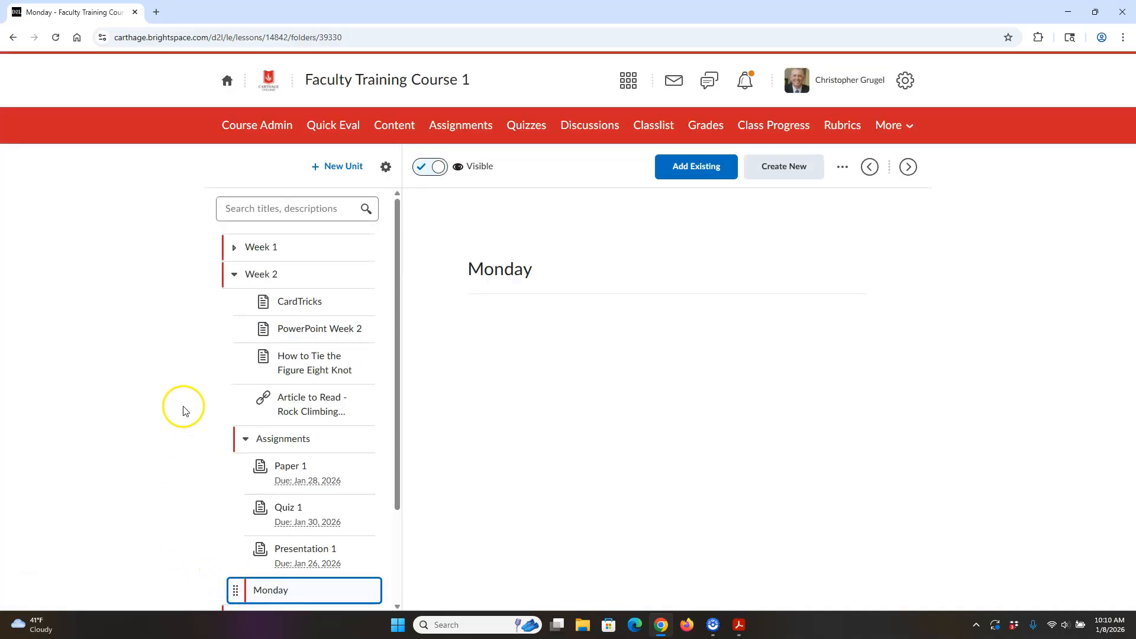
# Step: Move the Monday folder out of Assignments to the Week 2 level, directly above Assignments
pyautogui.click(247, 441)
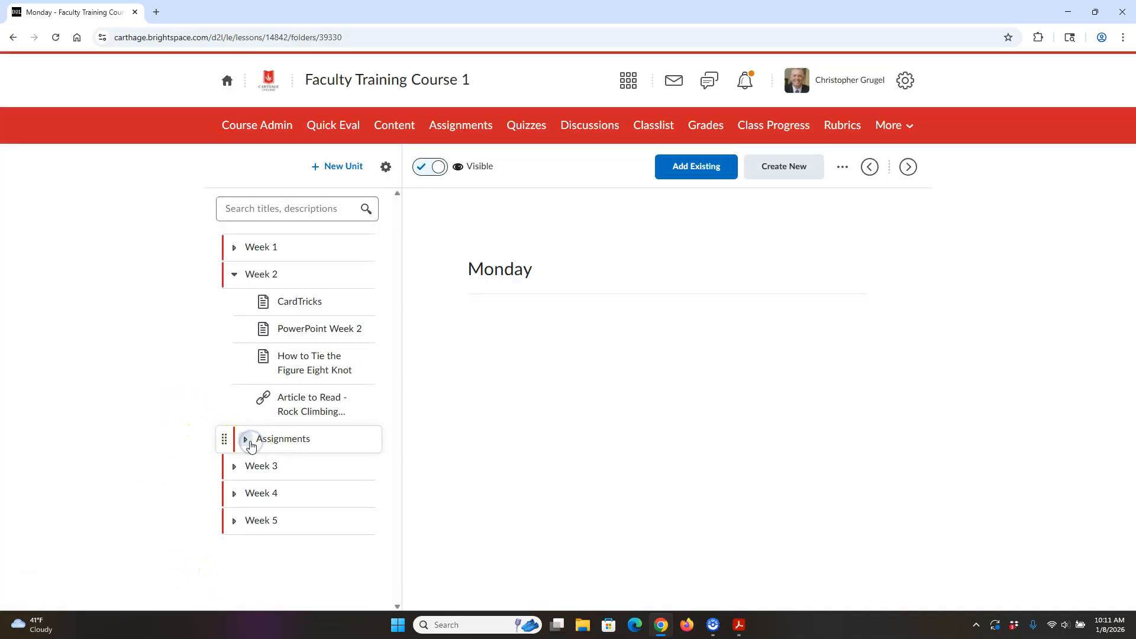
pyautogui.click(249, 441)
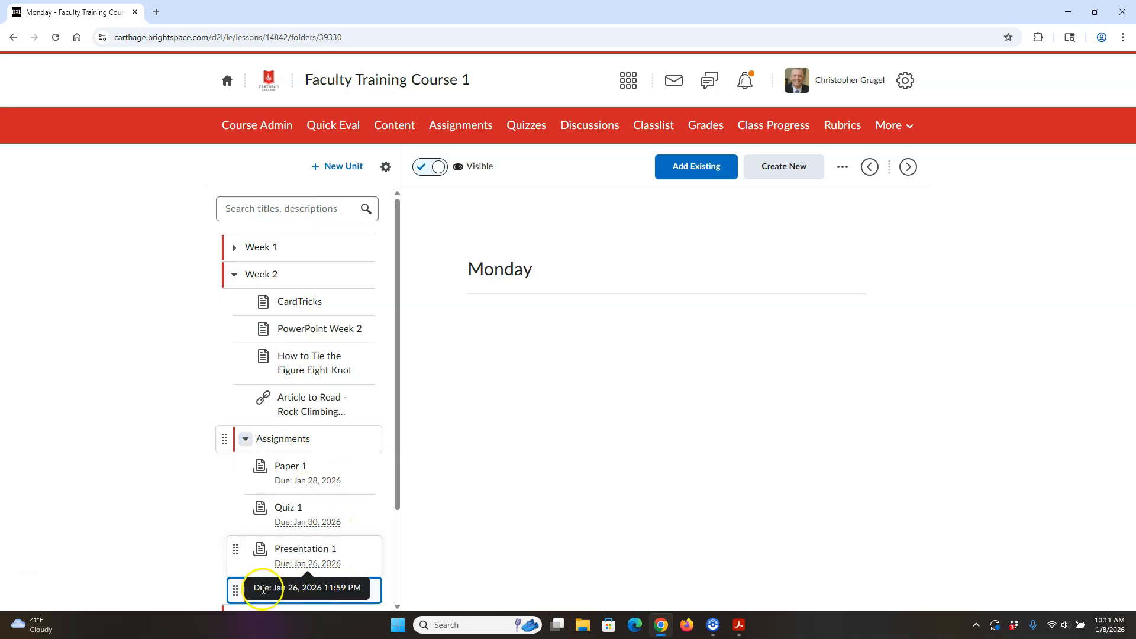
pyautogui.moveTo(232, 588); pyautogui.dragTo(240, 321)
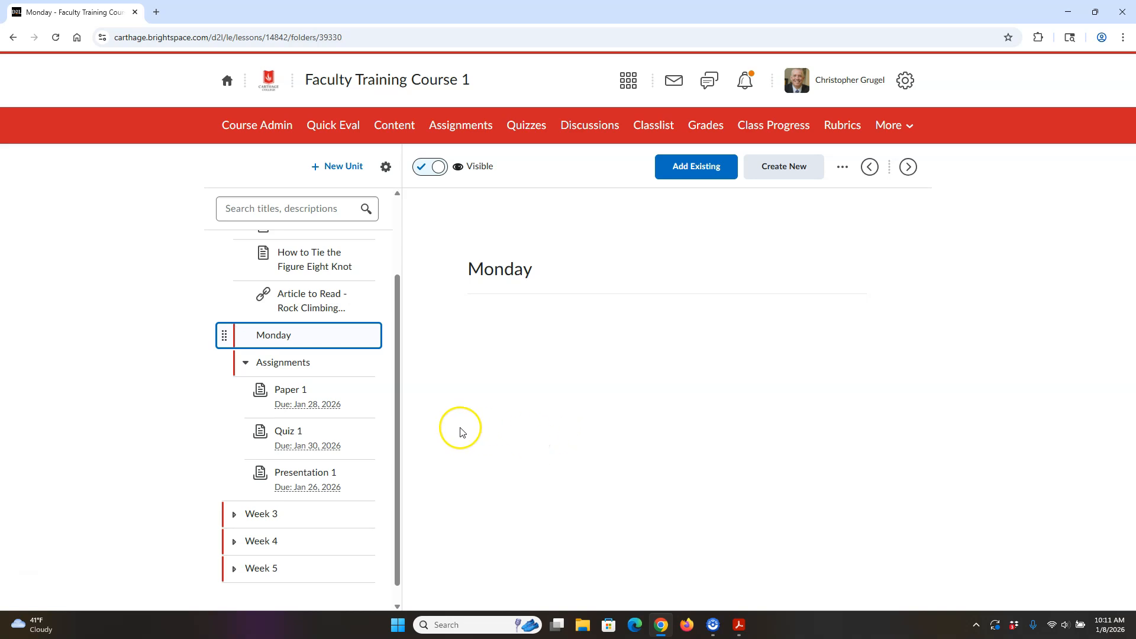
pyautogui.moveTo(401, 430); pyautogui.dragTo(398, 385)
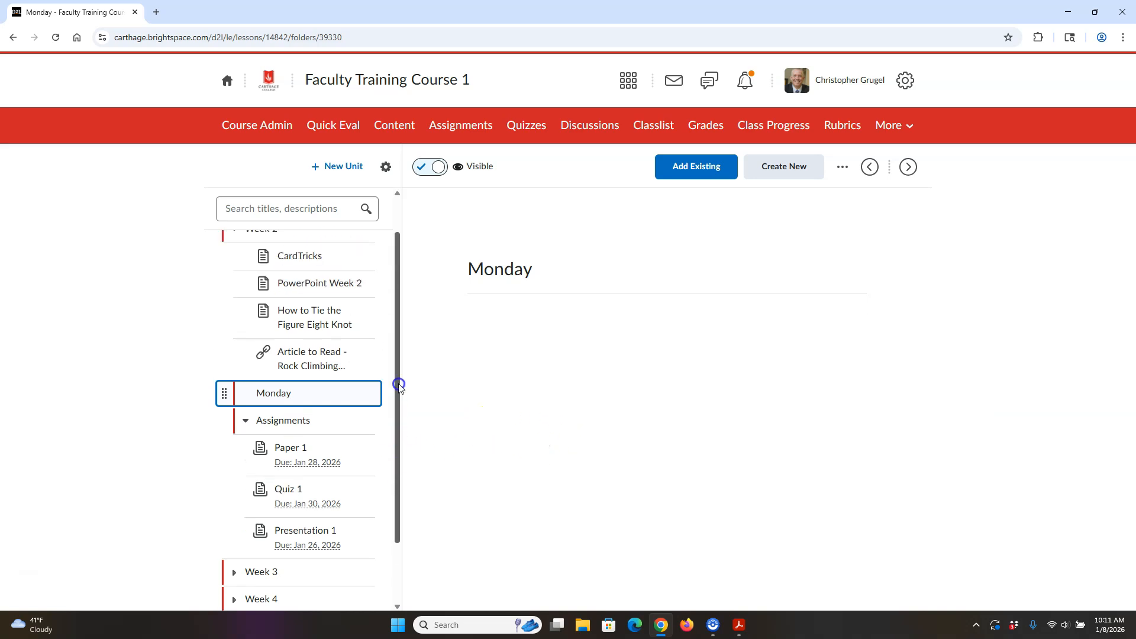
# Step: Collapse Assignments and move CardTricks, the rock climbing article, the figure eight knot page and PowerPoint Week 2 into Monday, leaving Monday collapsed
pyautogui.click(246, 422)
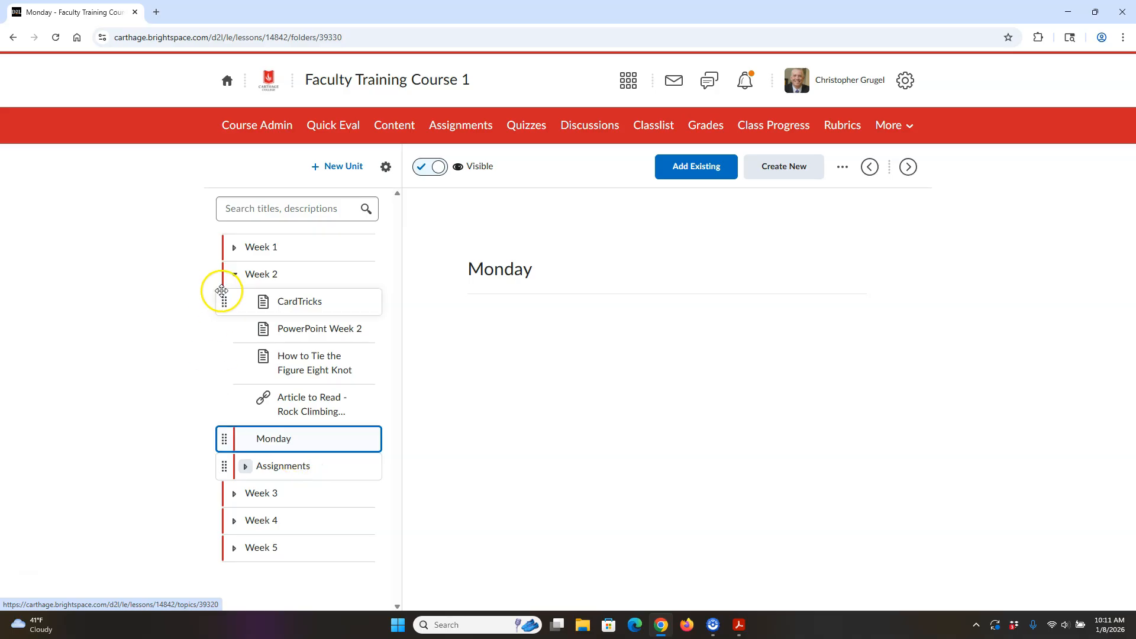
pyautogui.moveTo(232, 301); pyautogui.dragTo(262, 442)
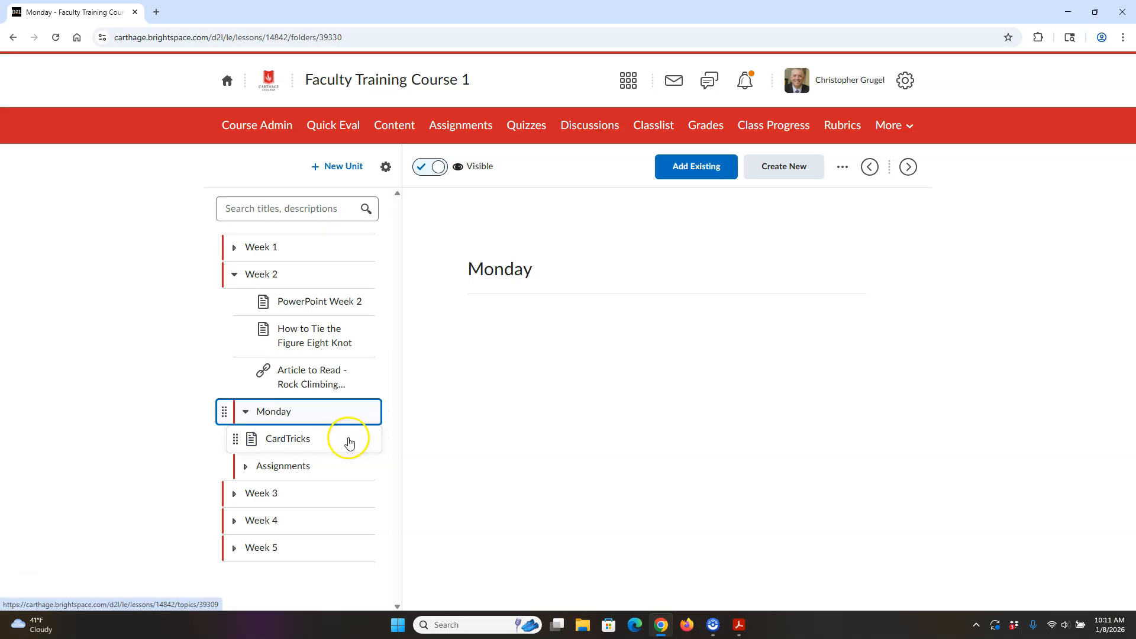
pyautogui.moveTo(230, 374); pyautogui.dragTo(264, 438)
pyautogui.moveTo(234, 359); pyautogui.dragTo(271, 435)
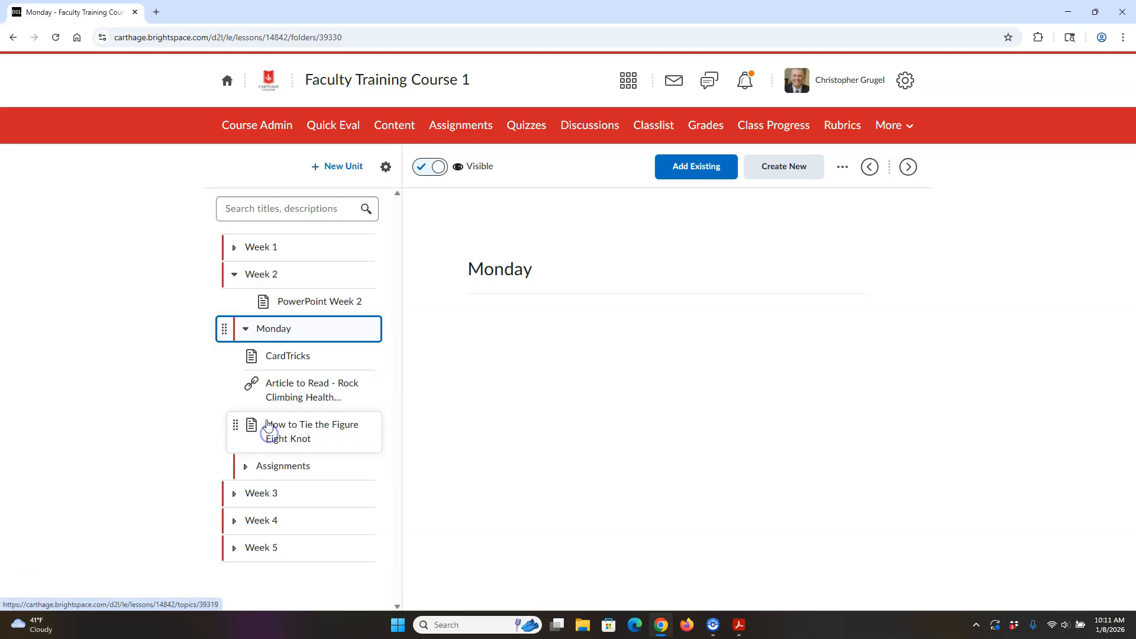
pyautogui.moveTo(228, 298); pyautogui.dragTo(276, 433)
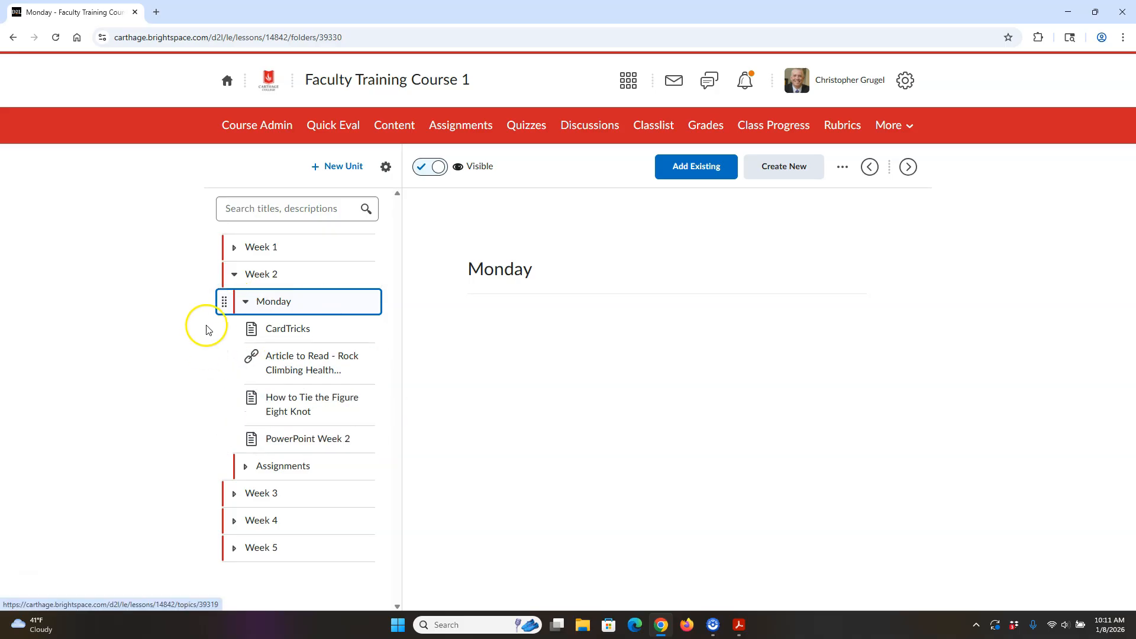
pyautogui.click(246, 303)
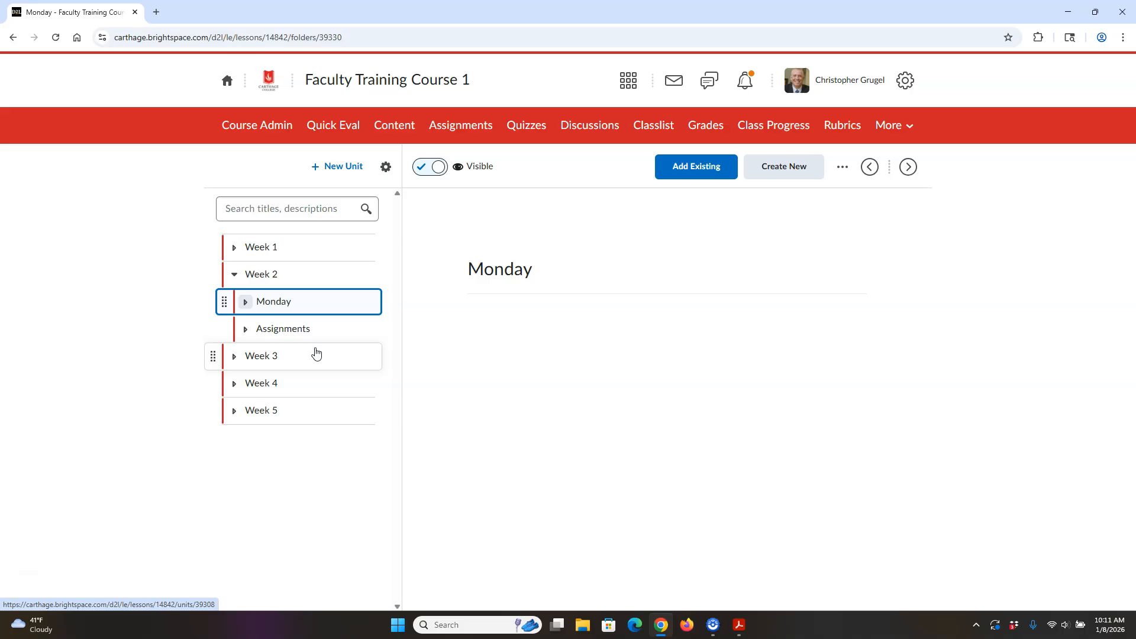
# Step: Open Course Builder from the course administration tools and expand Week 2 with its Monday and Assignments modules
pyautogui.click(253, 127)
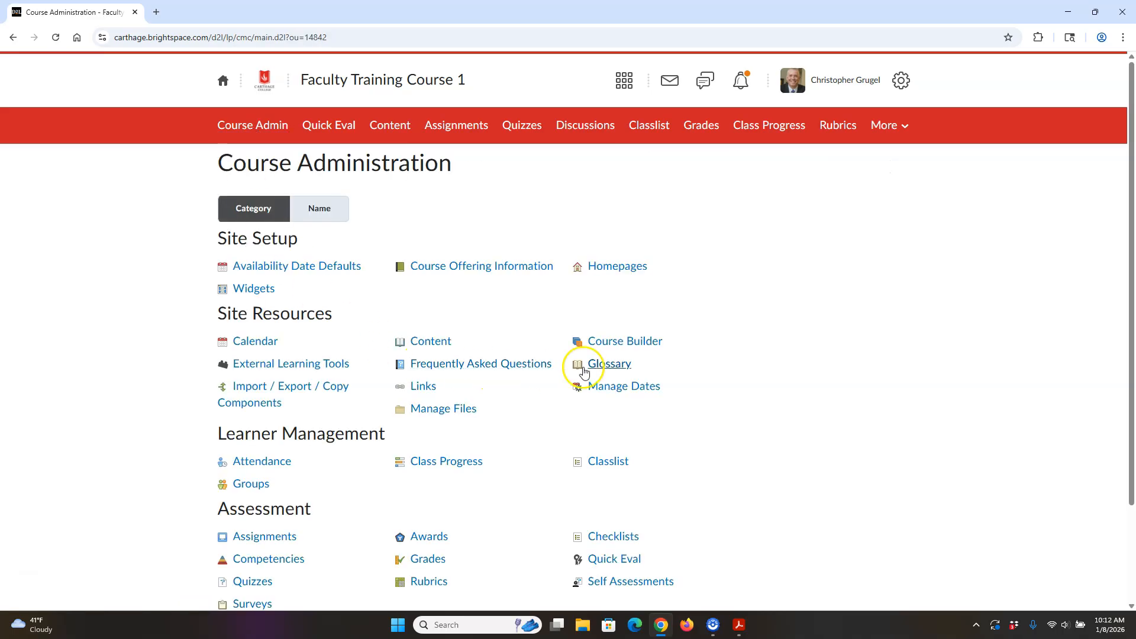
pyautogui.click(627, 343)
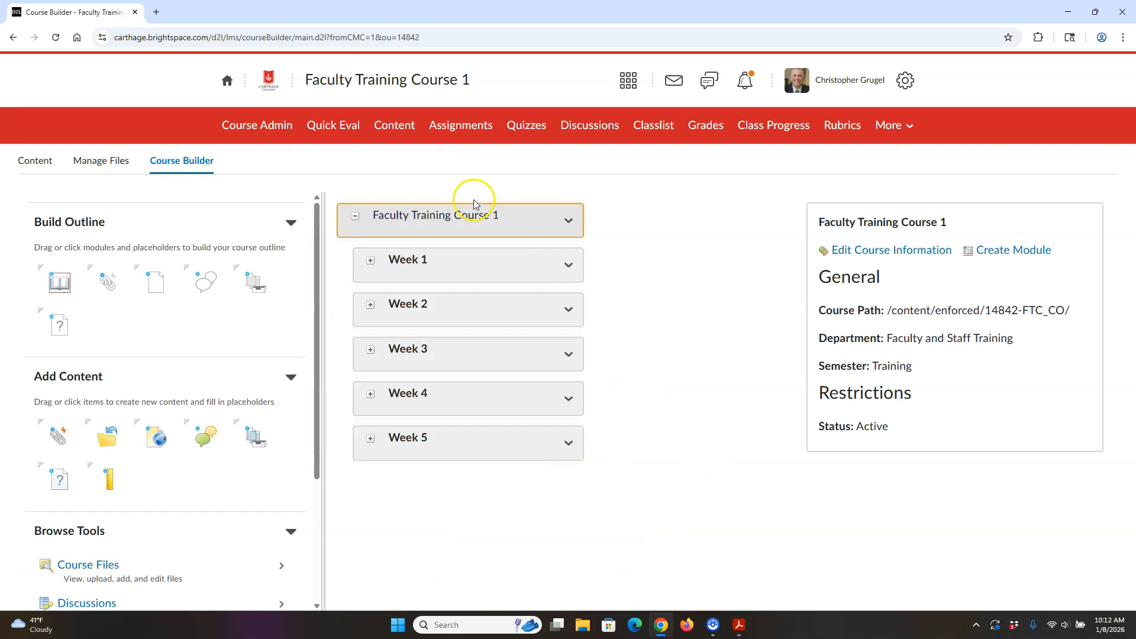
pyautogui.click(370, 306)
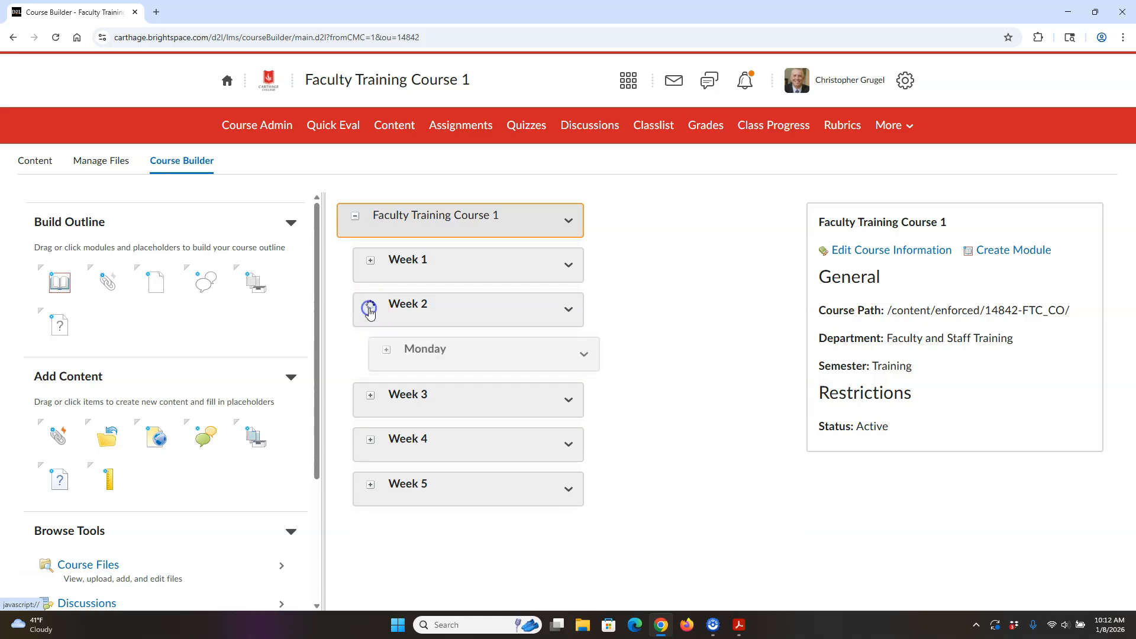
pyautogui.click(387, 349)
pyautogui.click(387, 349)
pyautogui.click(387, 395)
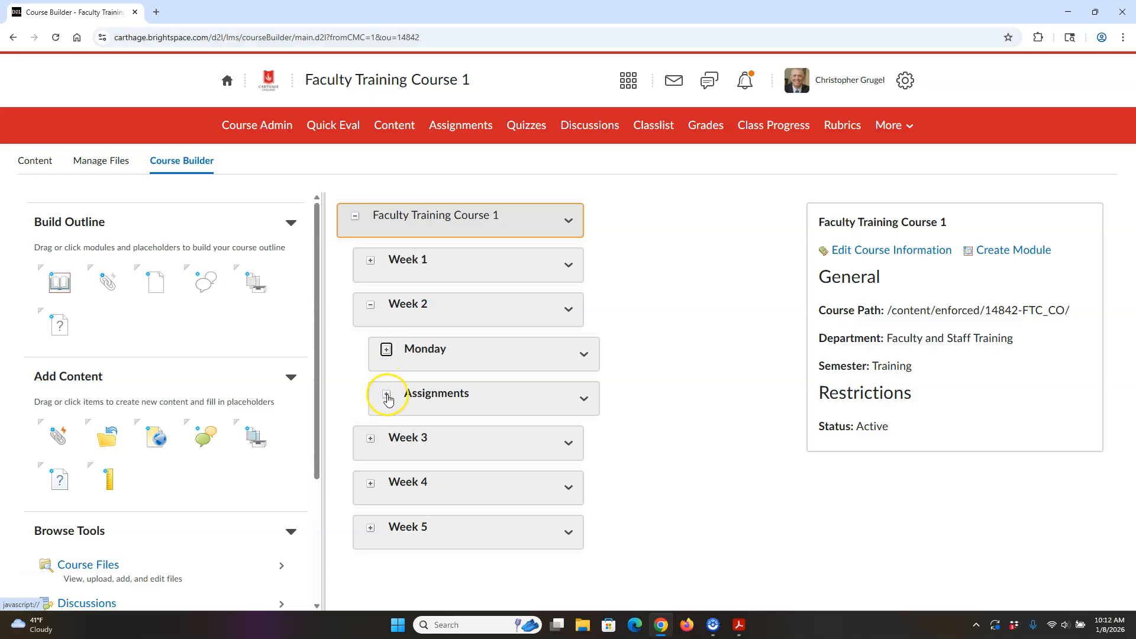
pyautogui.click(387, 350)
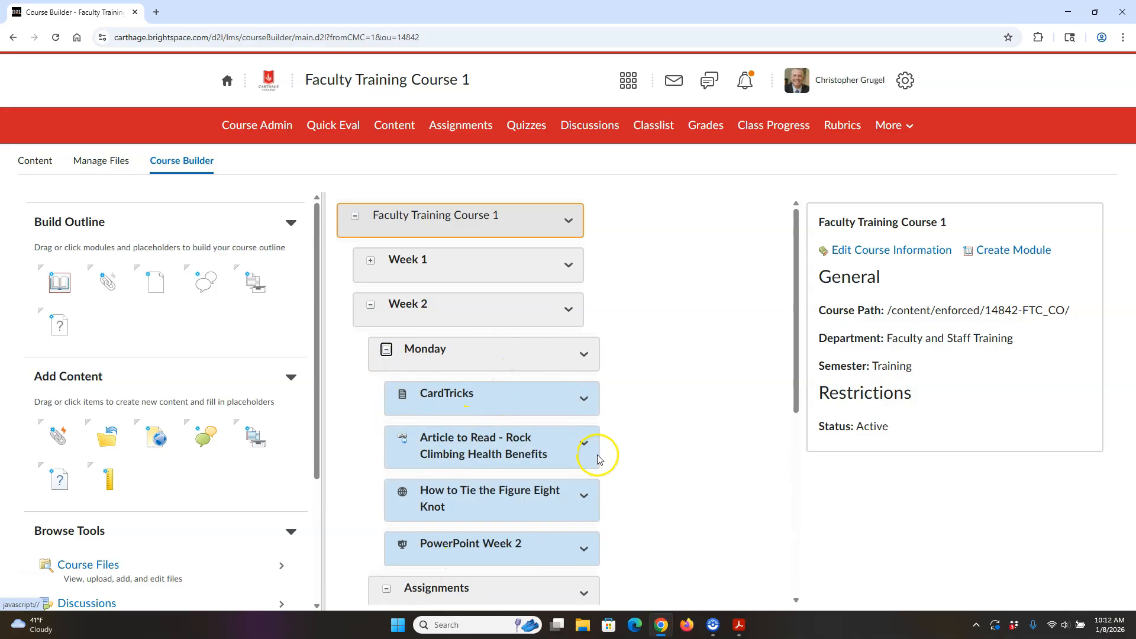
pyautogui.click(583, 399)
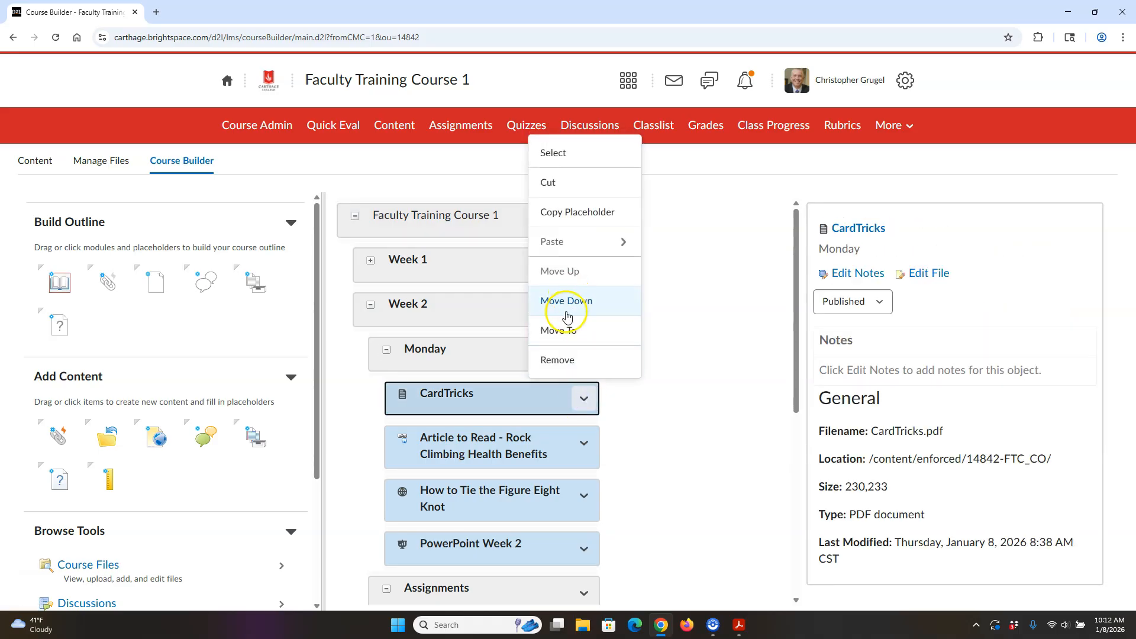
pyautogui.click(576, 329)
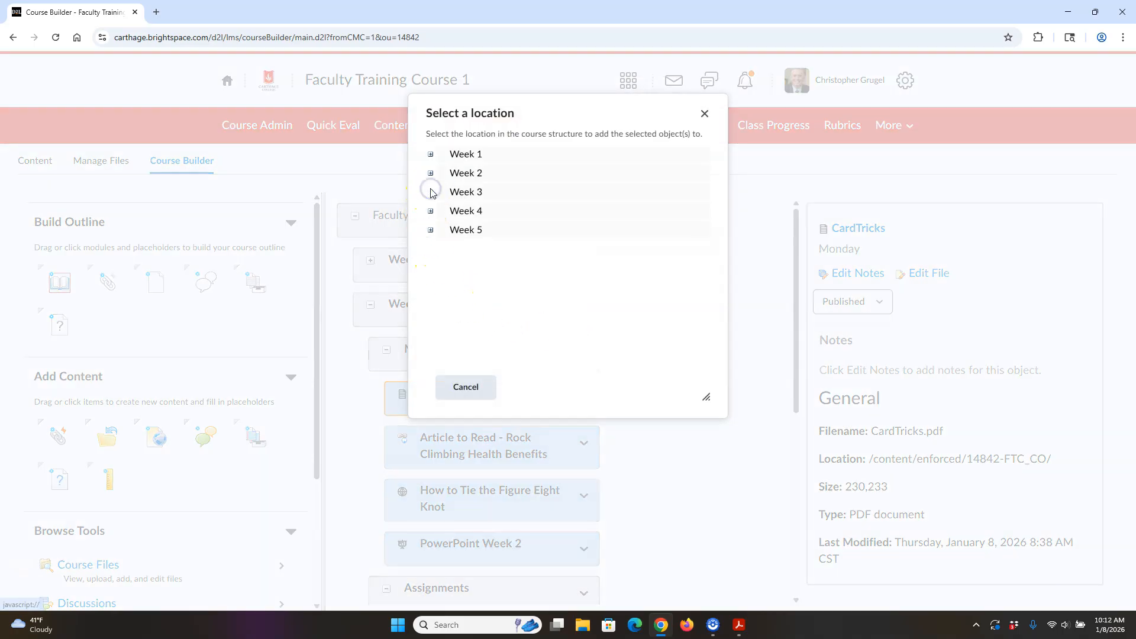
pyautogui.click(492, 200)
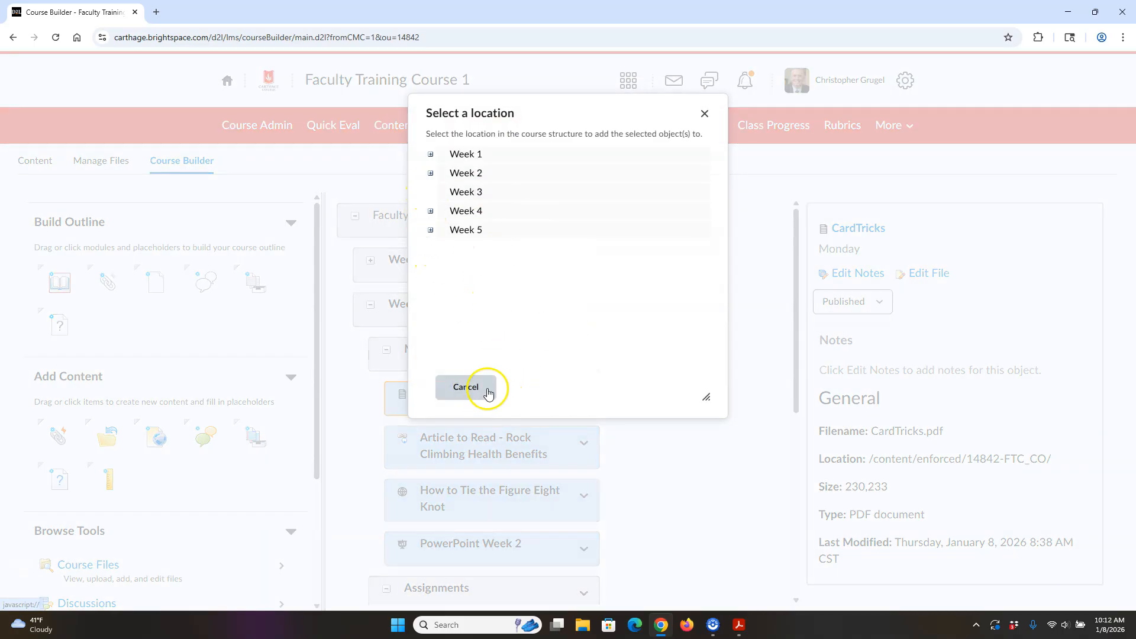
pyautogui.click(705, 113)
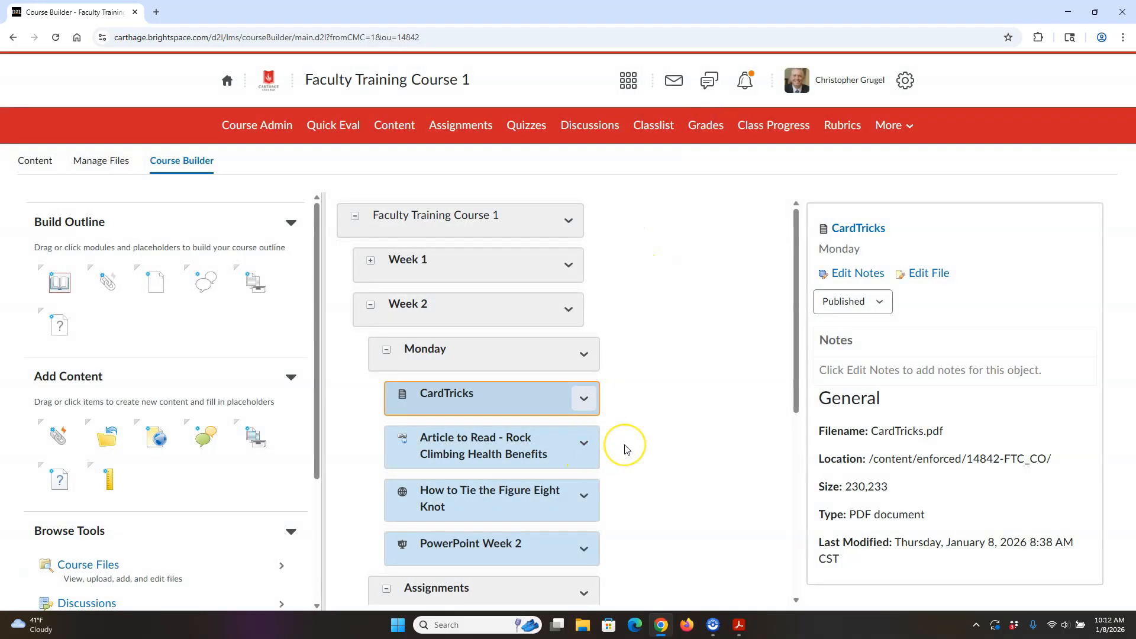